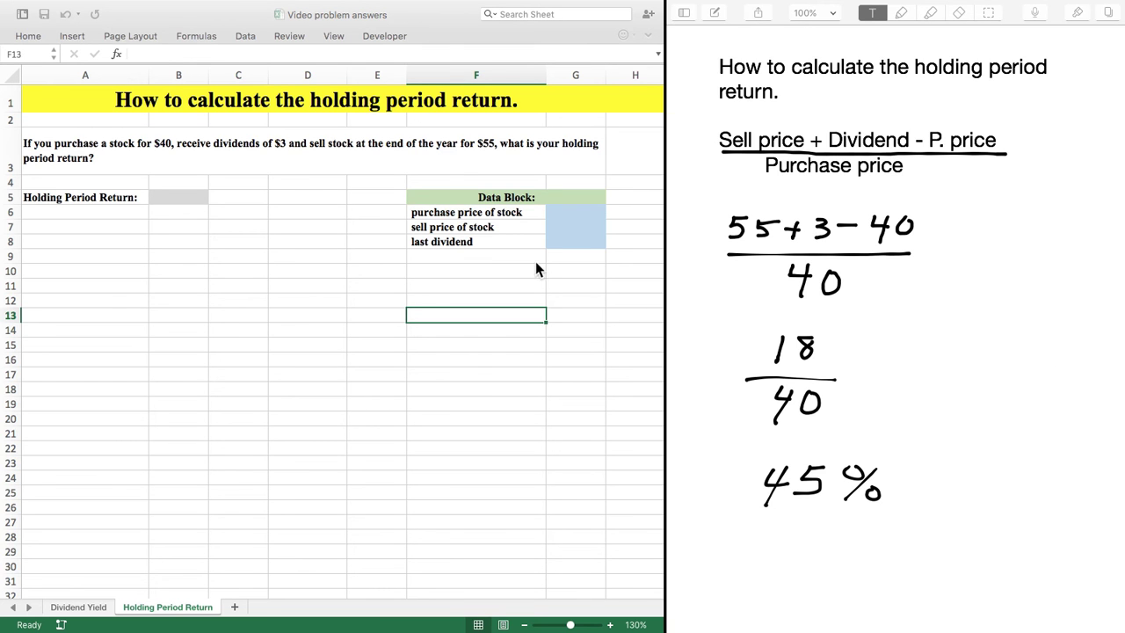
- Enter purchase price 40 in G6, sell price 55 in G7 and dividend 3 in G8
click(573, 212)
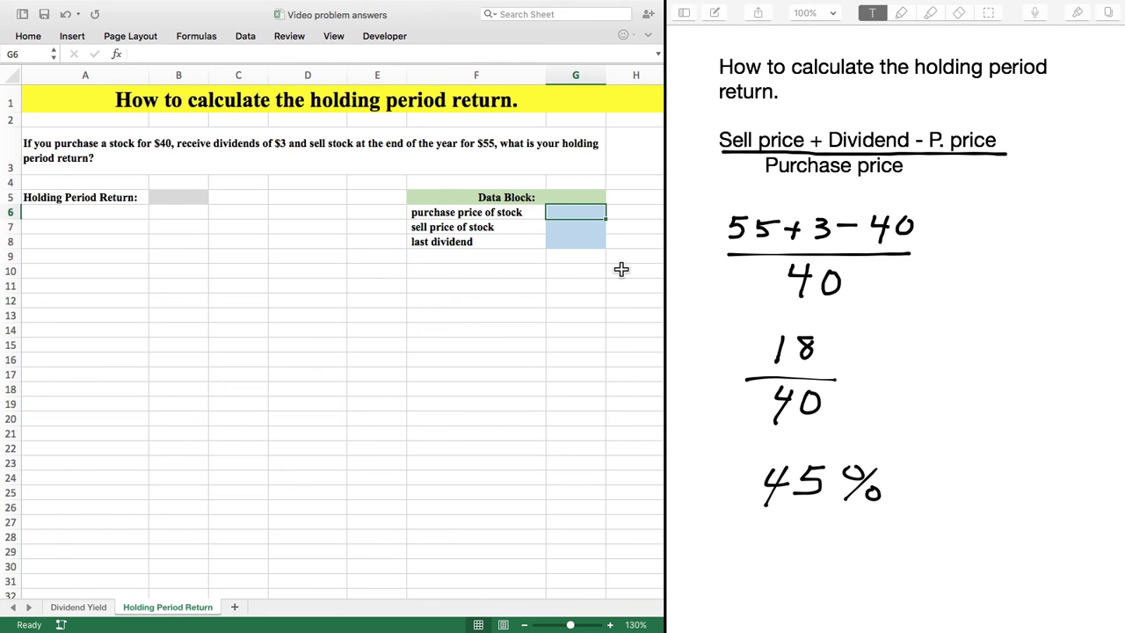
text(40)
click(592, 228)
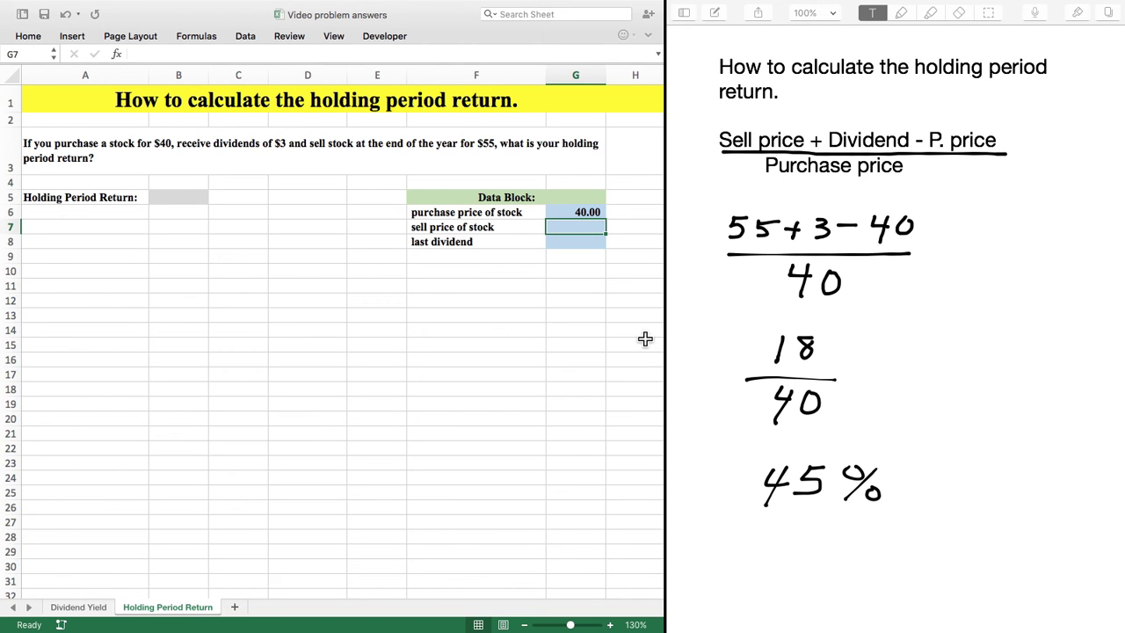
text(55)
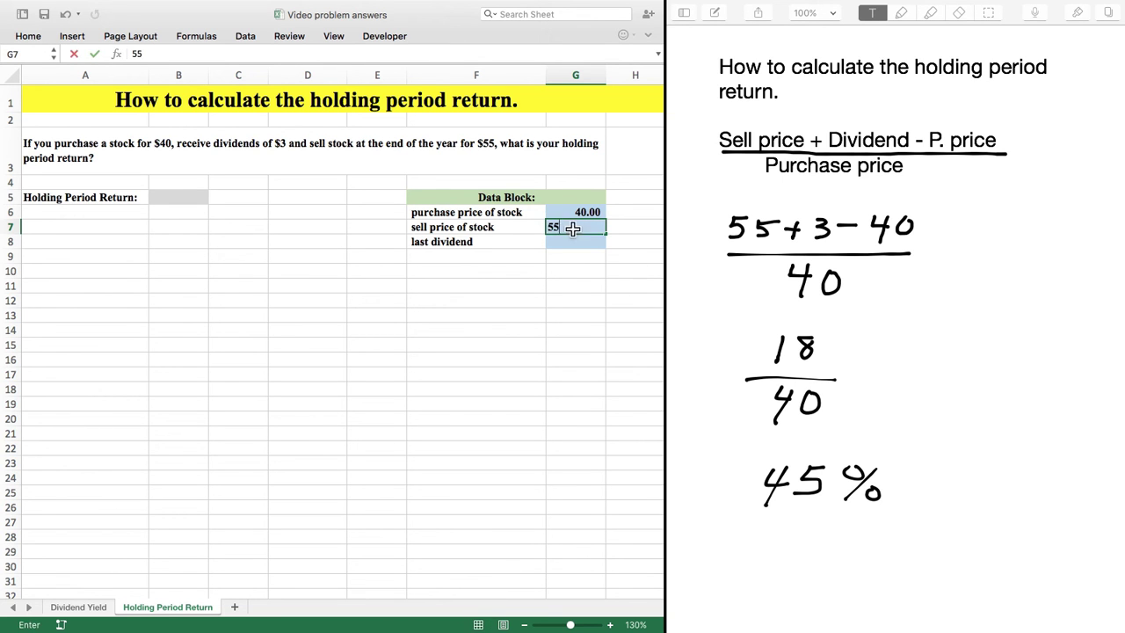
key(Return)
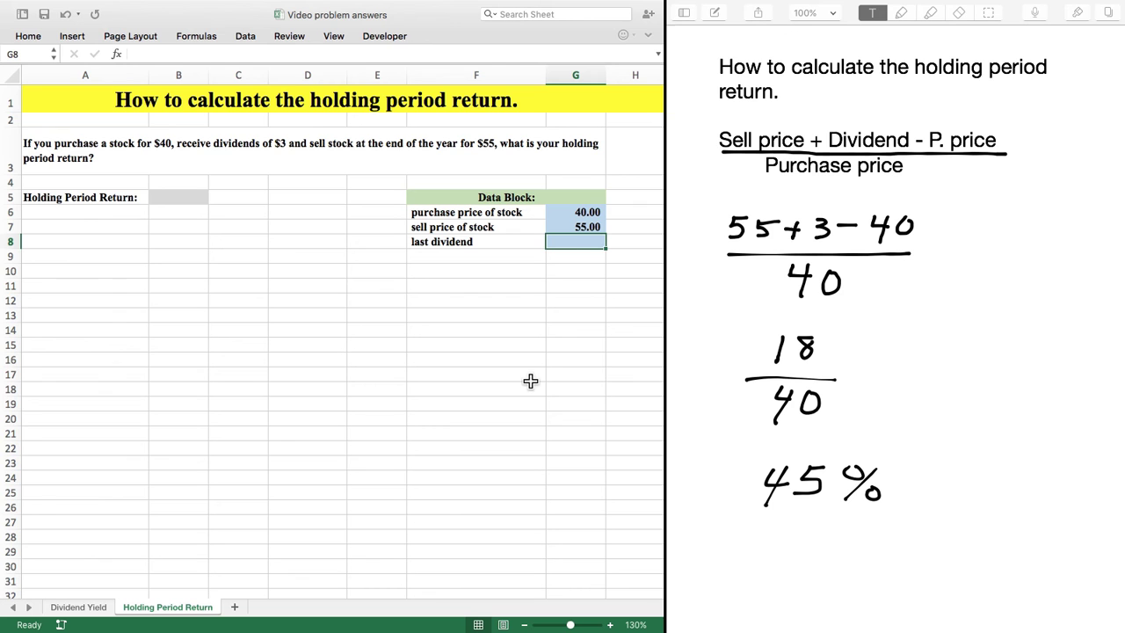
text(3)
click(488, 354)
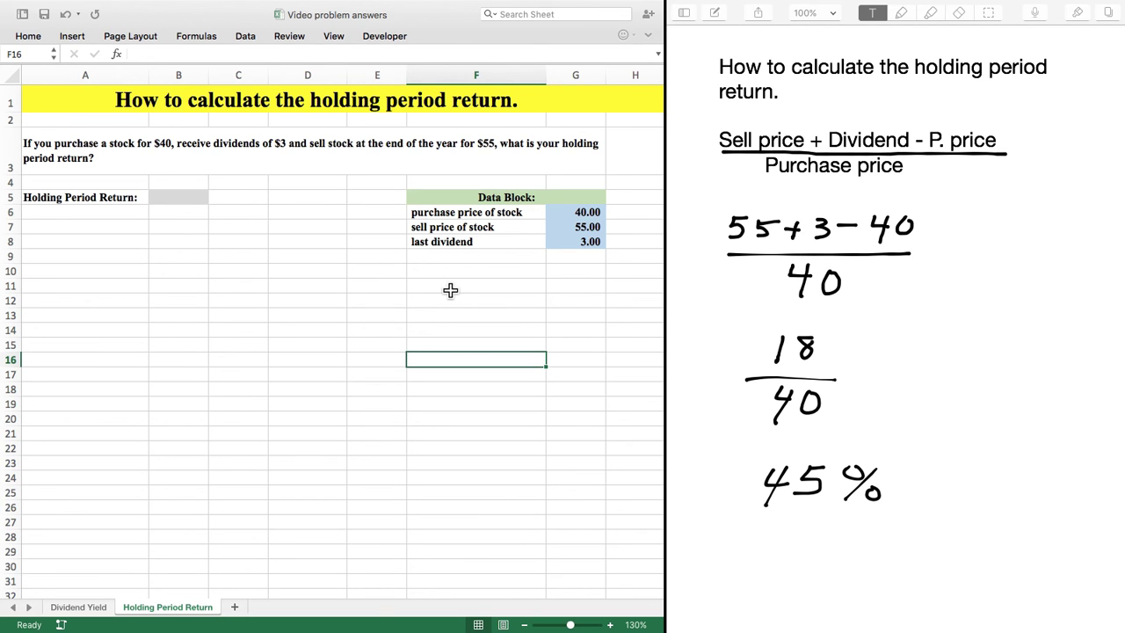
- Enter the formula =(G7+G8-G6) in B5, which shows 18.00
click(180, 195)
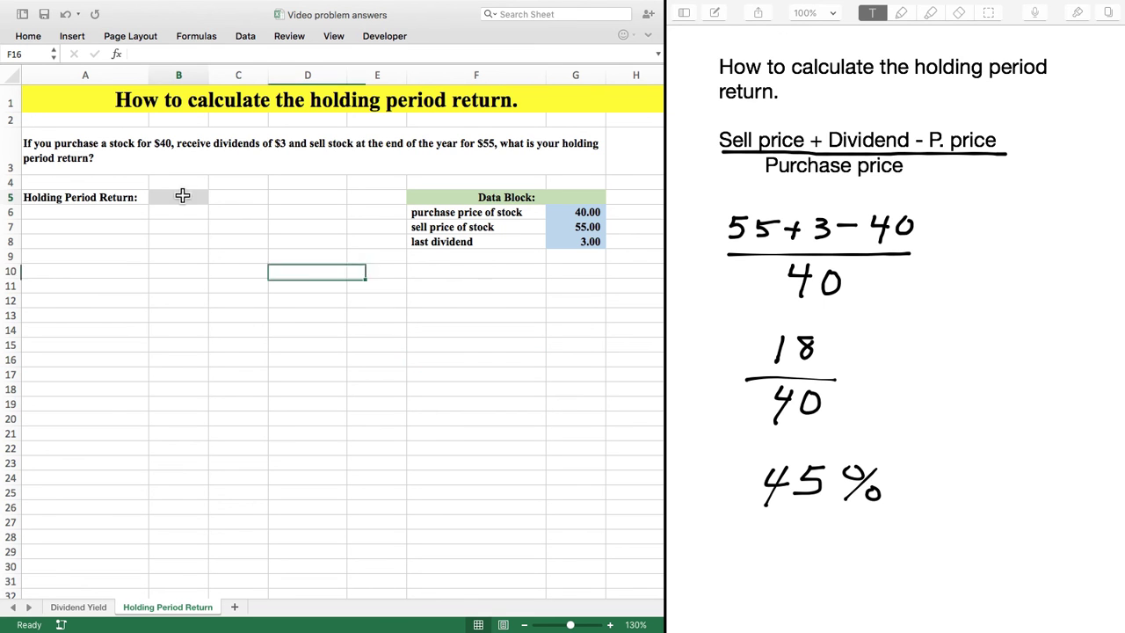
text(=)
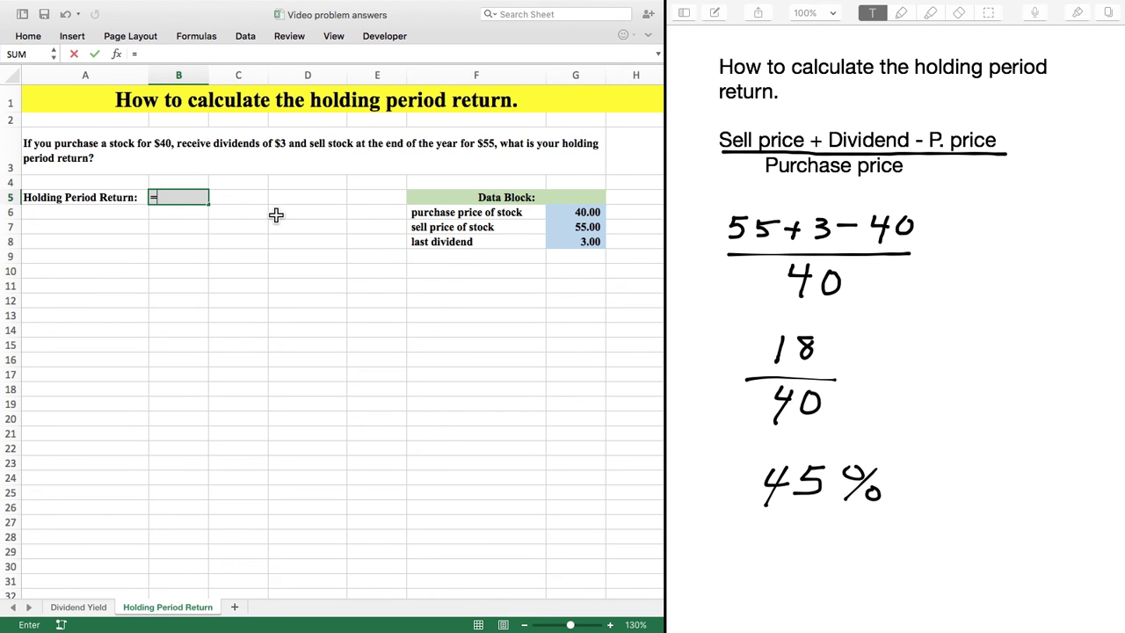
text(()
click(587, 227)
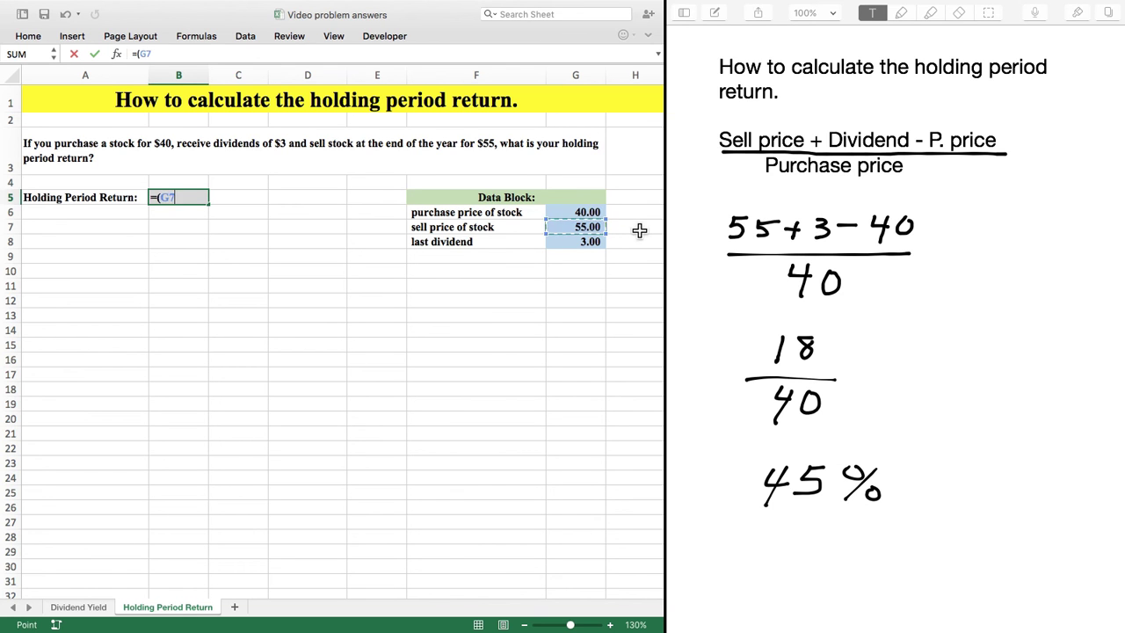
text(+)
click(590, 243)
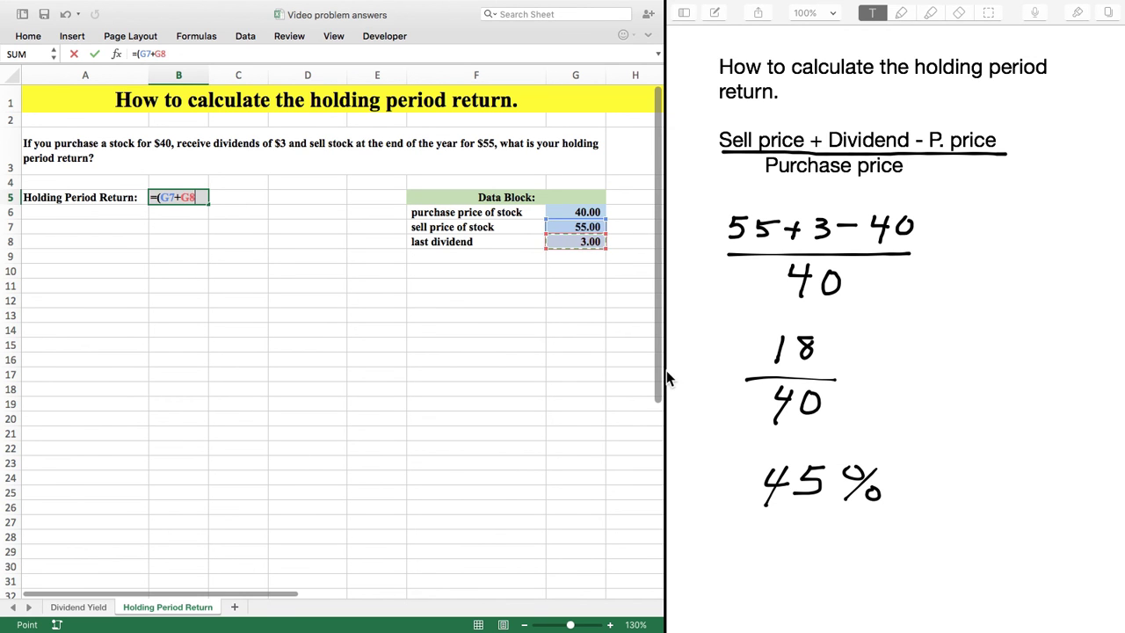
text(-)
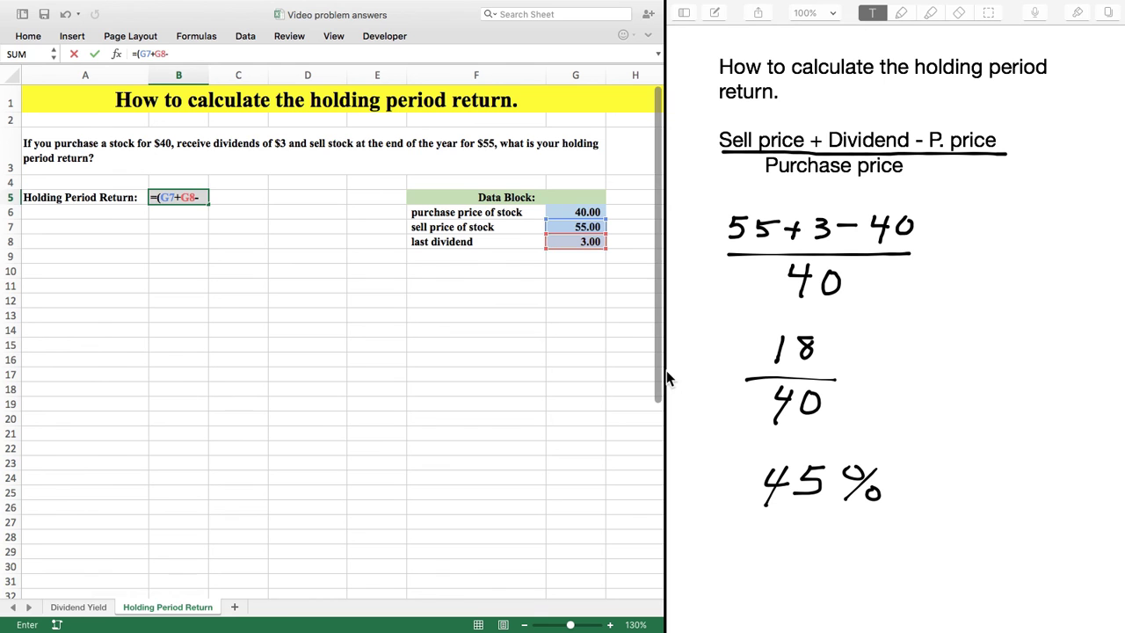
click(583, 211)
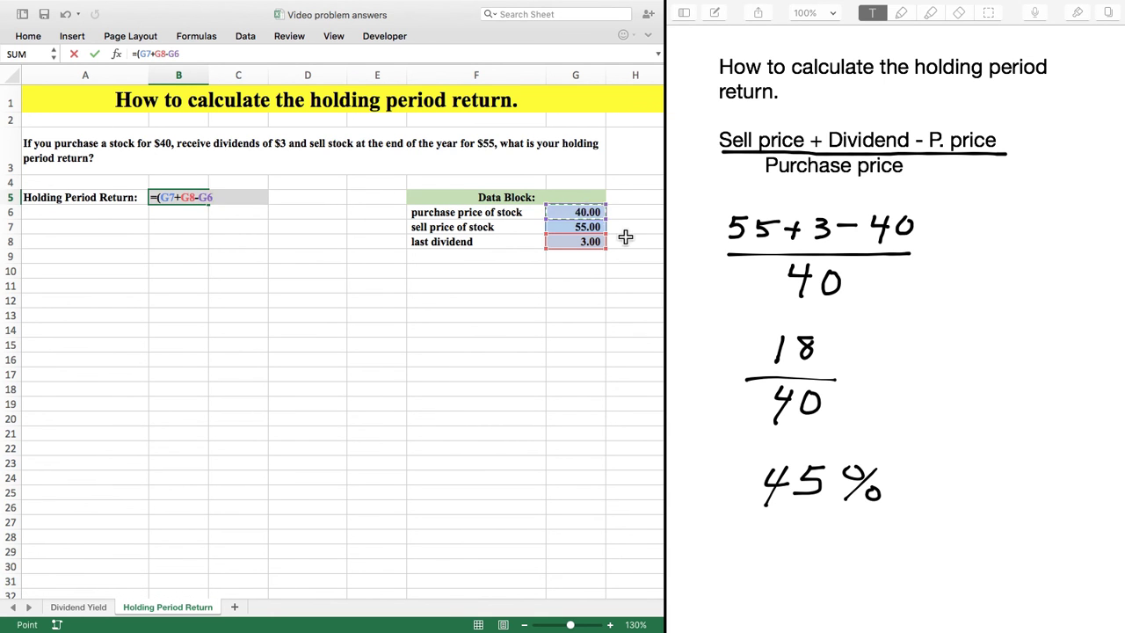
text())
key(Return)
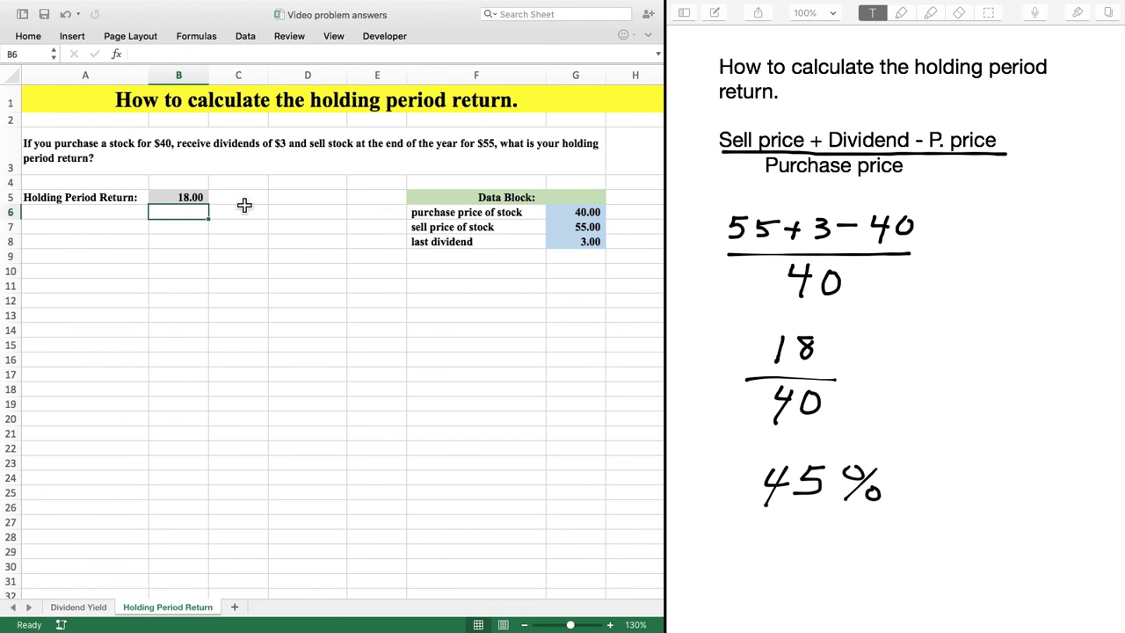
- Extend the B5 formula to divide by purchase price G6, giving 0.45
click(194, 197)
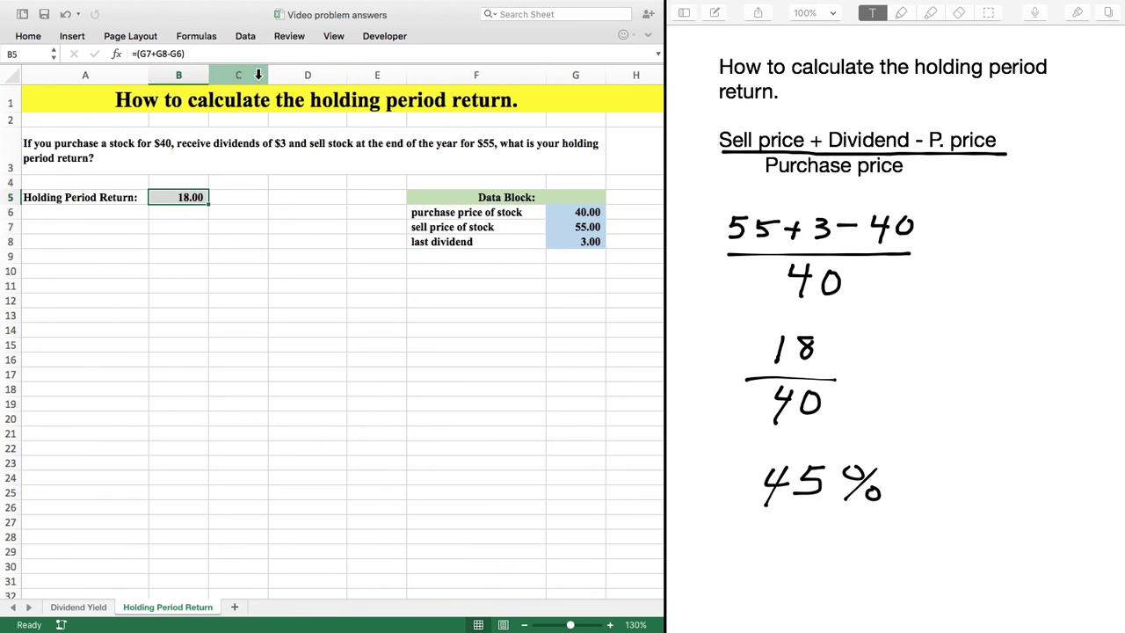
click(200, 53)
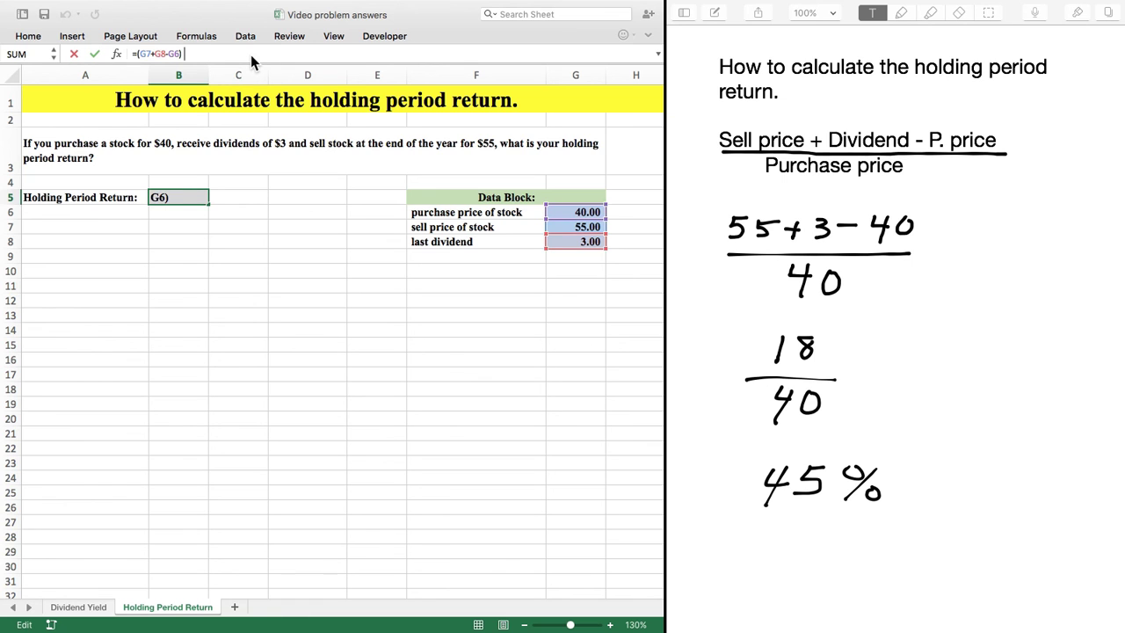
text(/)
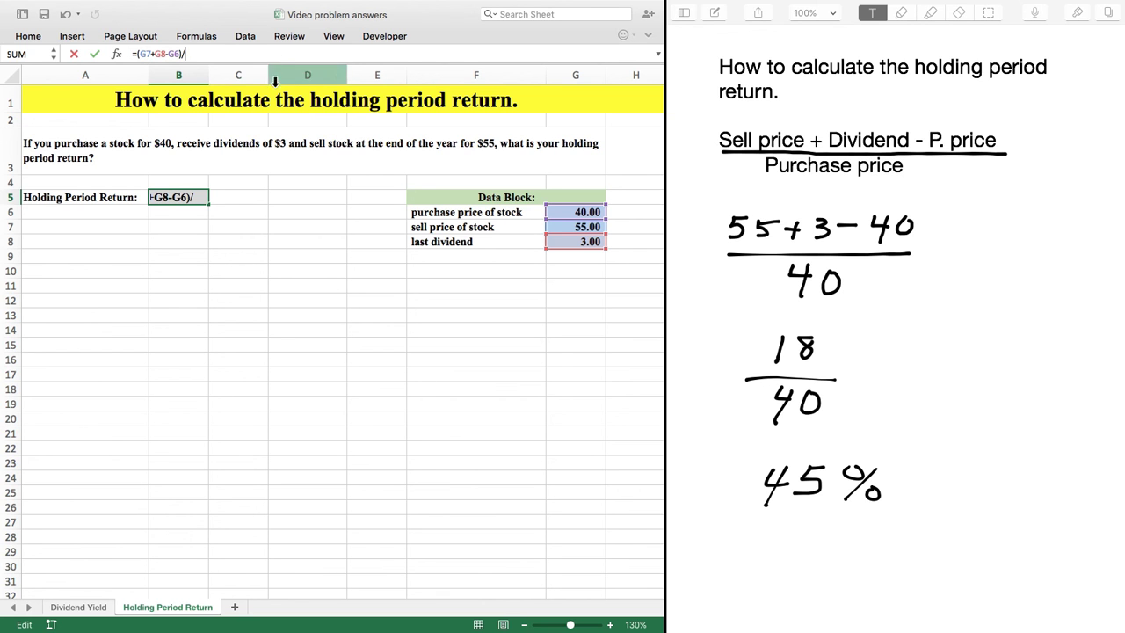
text(G6)
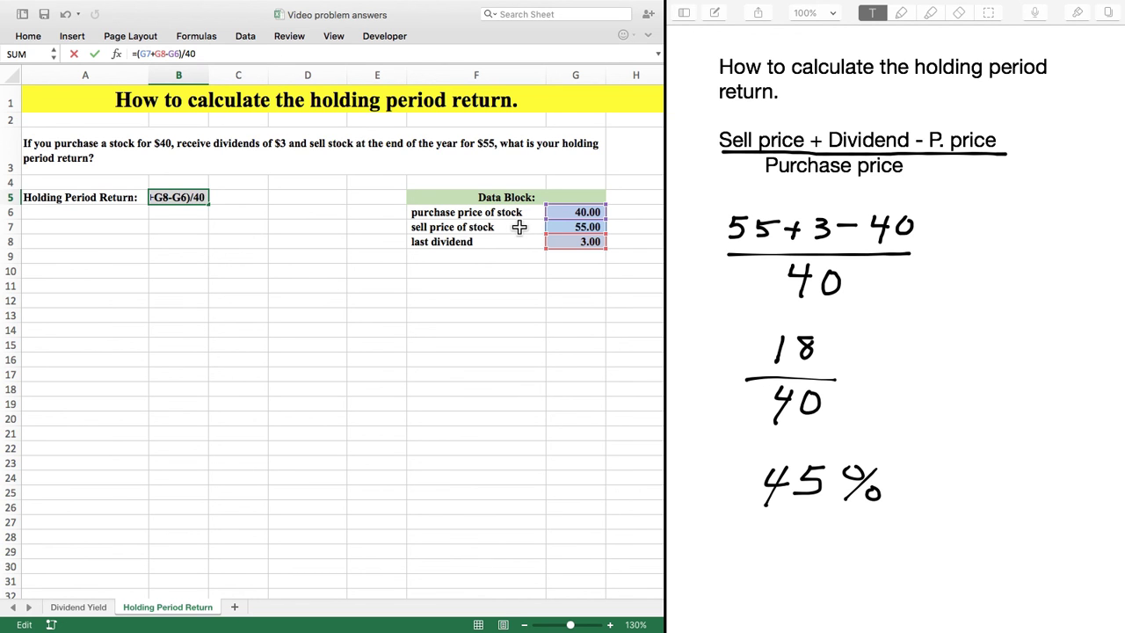
key(Return)
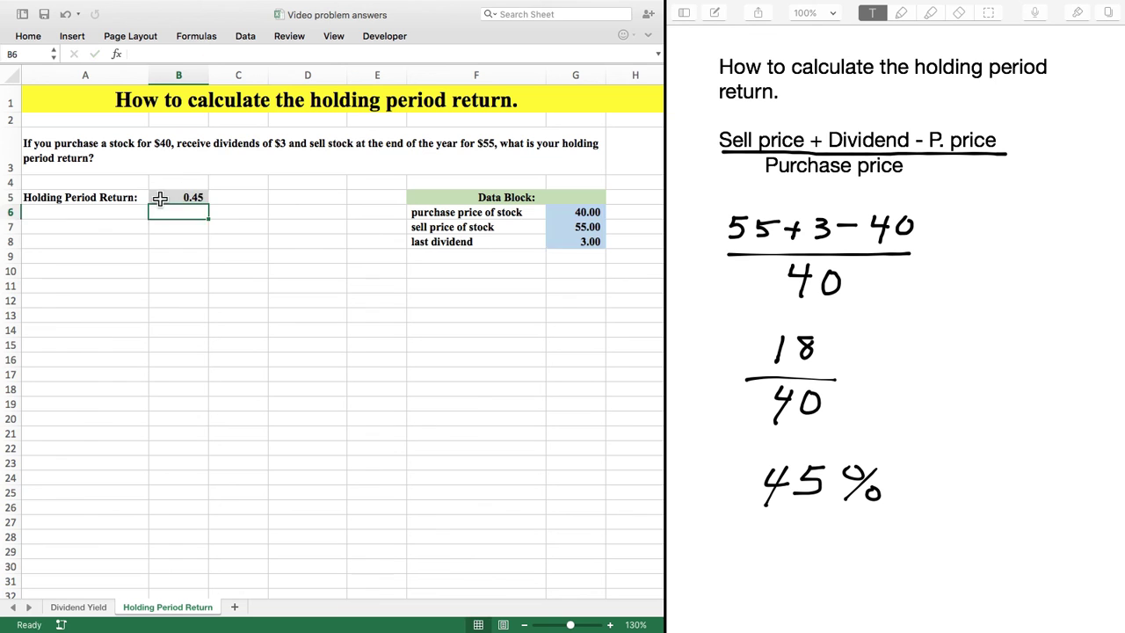
click(160, 201)
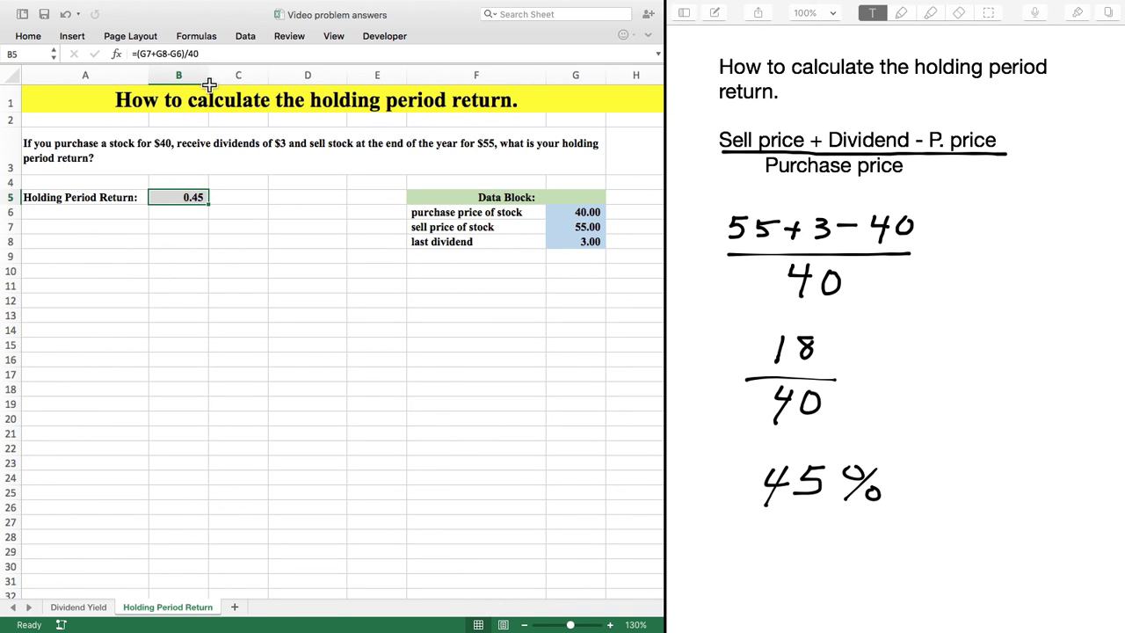
- Apply Percent Style to B5 and add two decimal places, displaying 45.00%
click(648, 36)
click(382, 64)
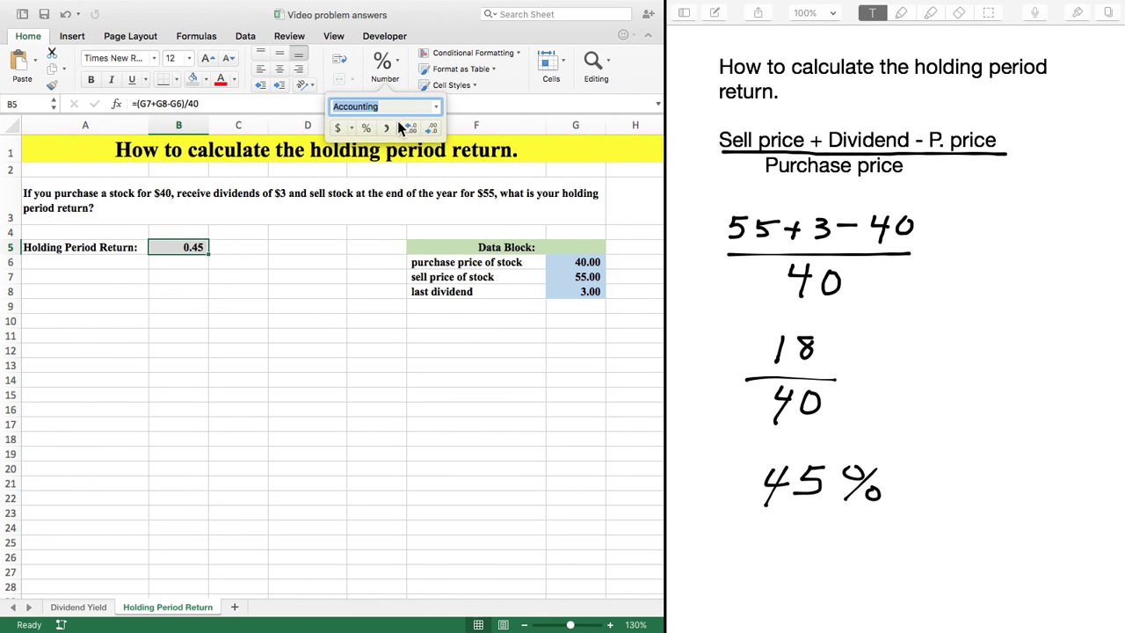
click(366, 128)
click(411, 130)
click(206, 295)
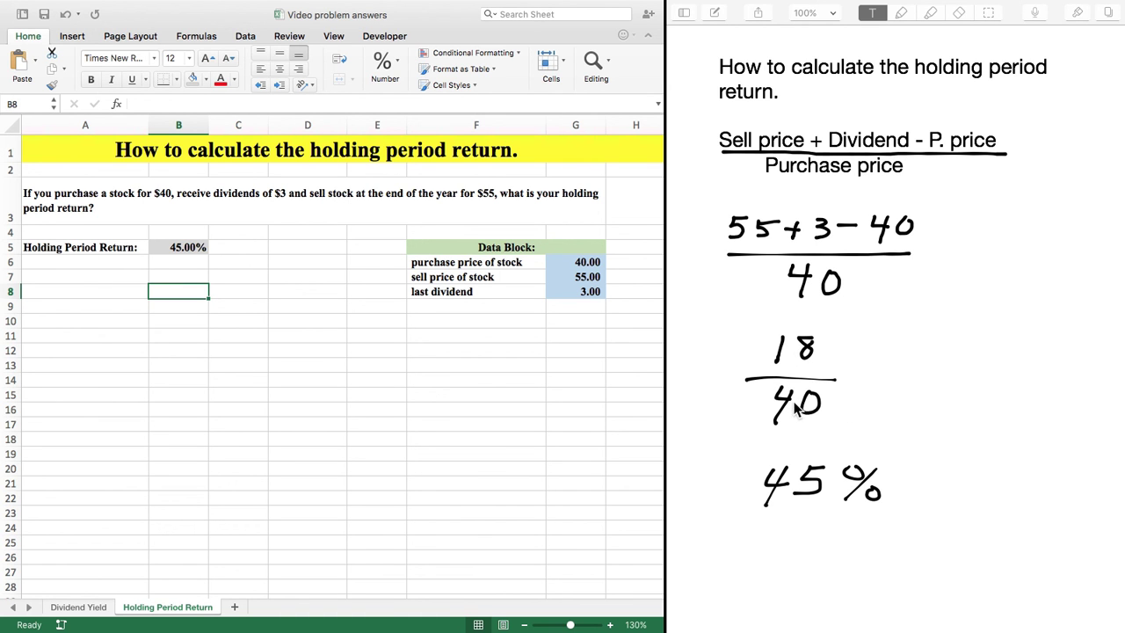
- Draw a yellow highlighter circle around the handwritten 45% in the notes
click(930, 12)
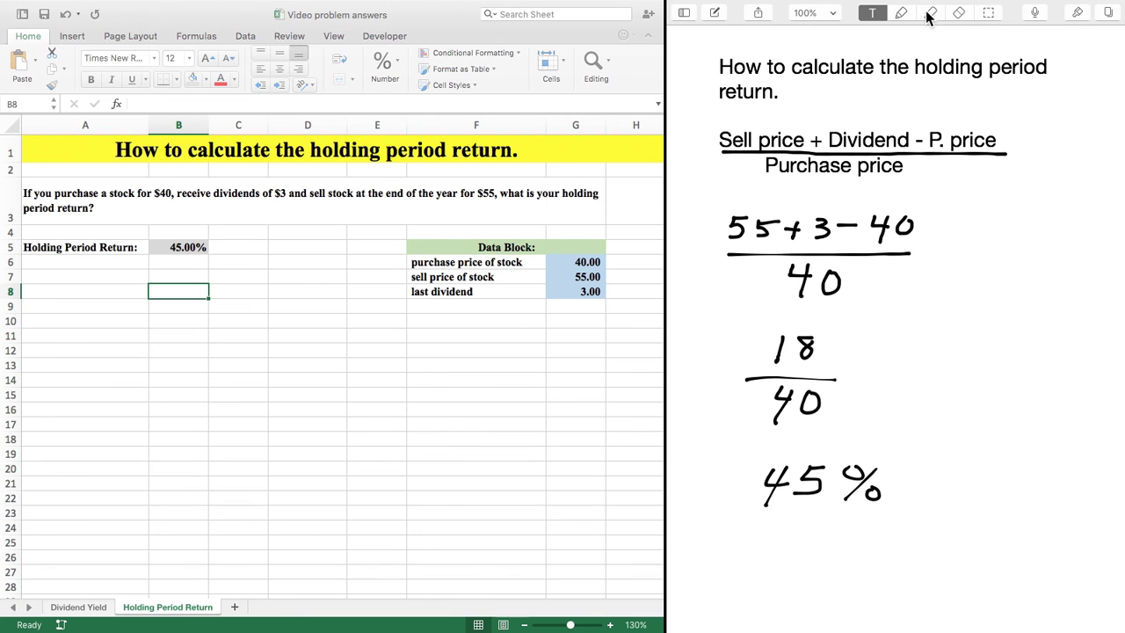
mouse_move(860, 439)
mouse_down()
mouse_move(749, 437)
mouse_move(904, 533)
mouse_move(821, 409)
mouse_up()
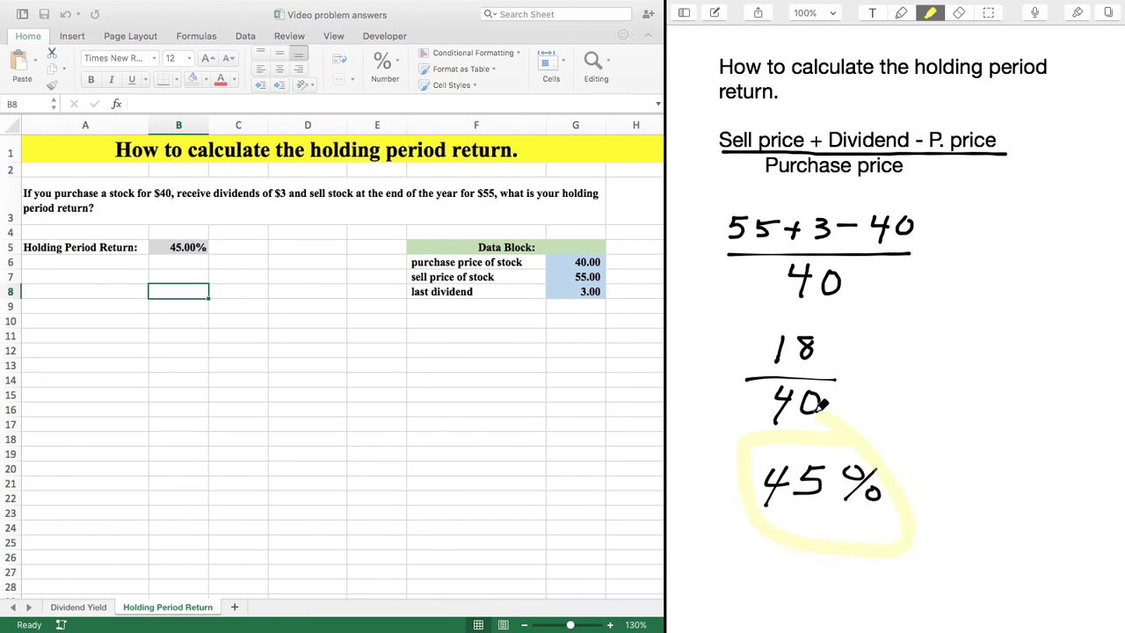